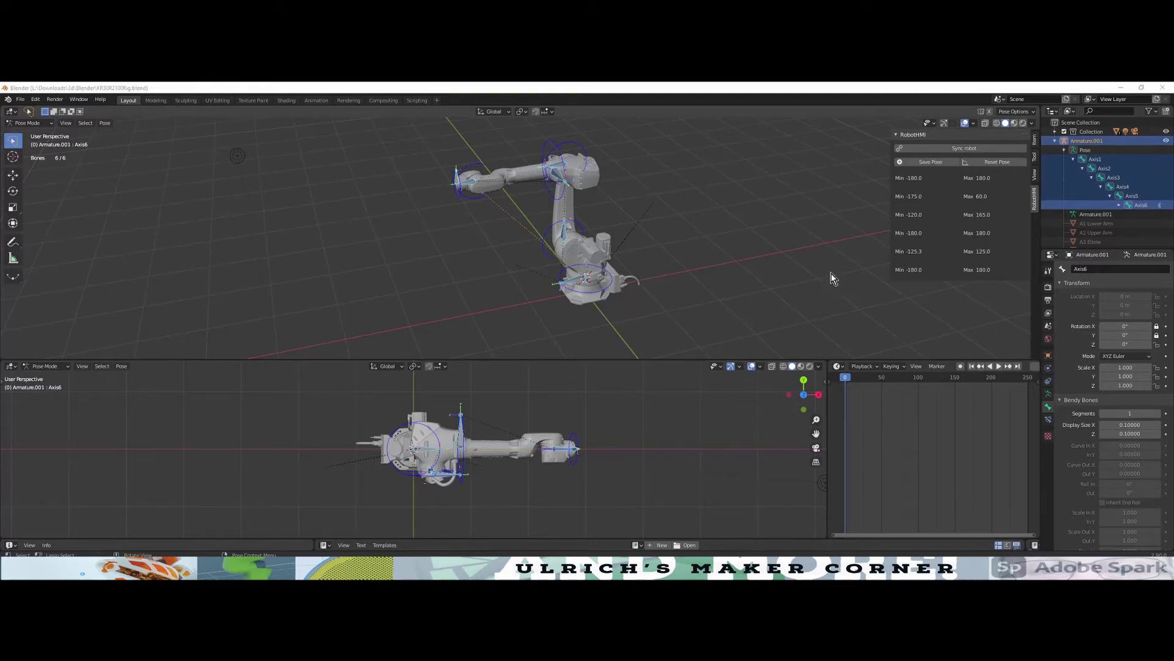
- Sync the RobotHMI axis sliders with the rig and insert a rotation keyframe at frame 0
click(971, 148)
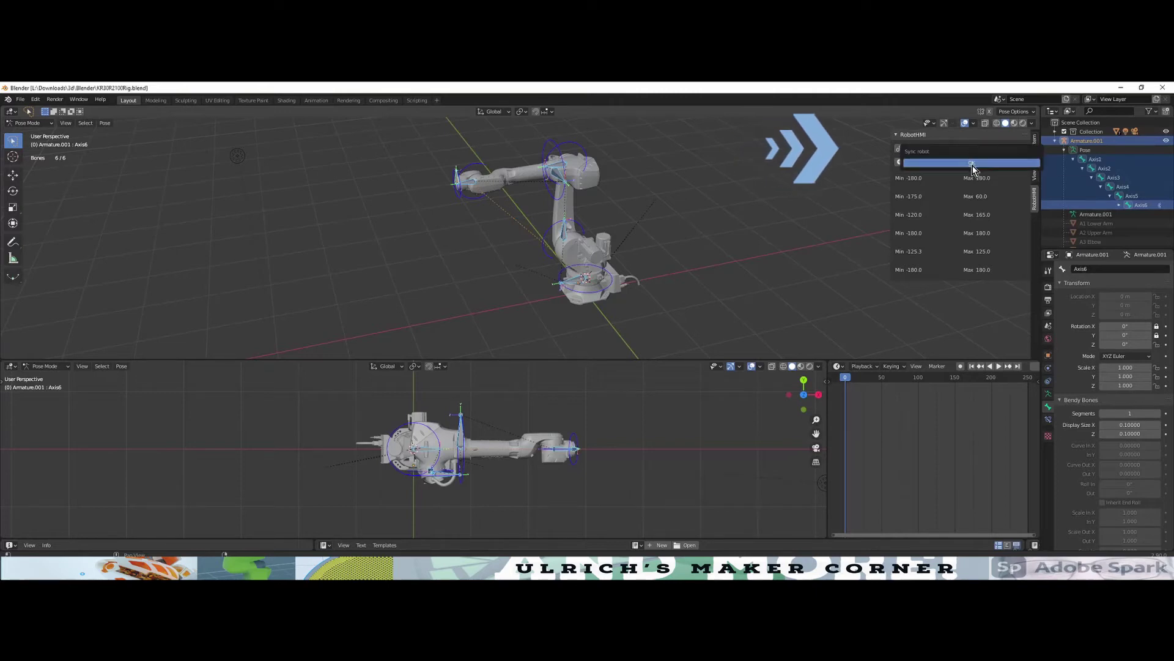
click(971, 163)
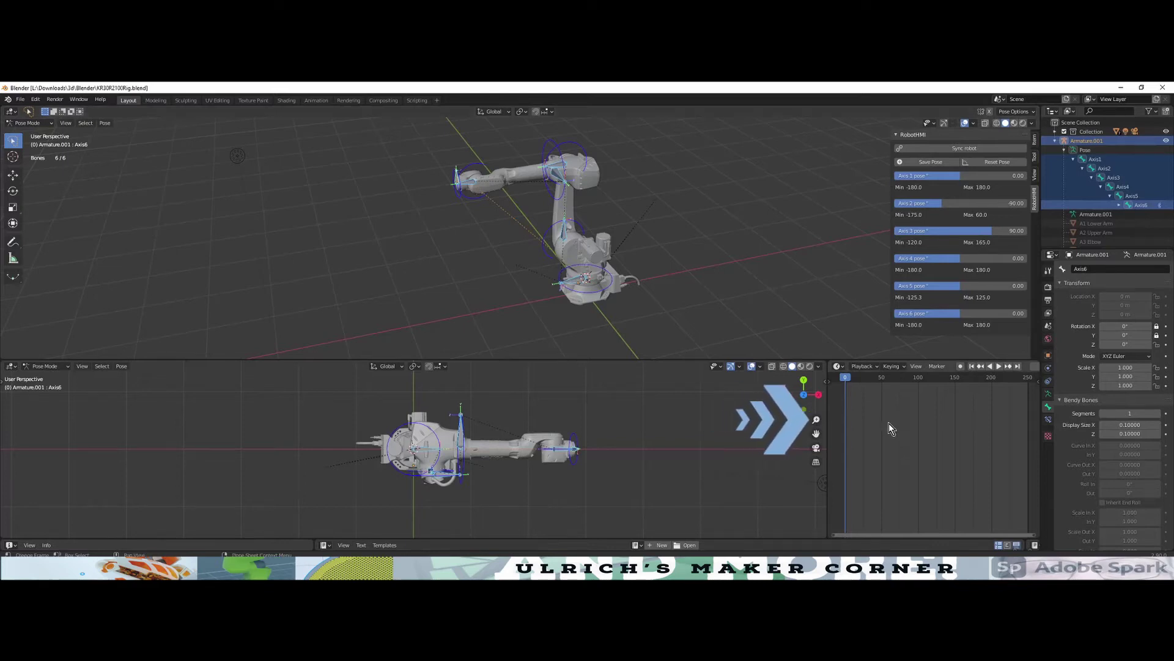
key(i)
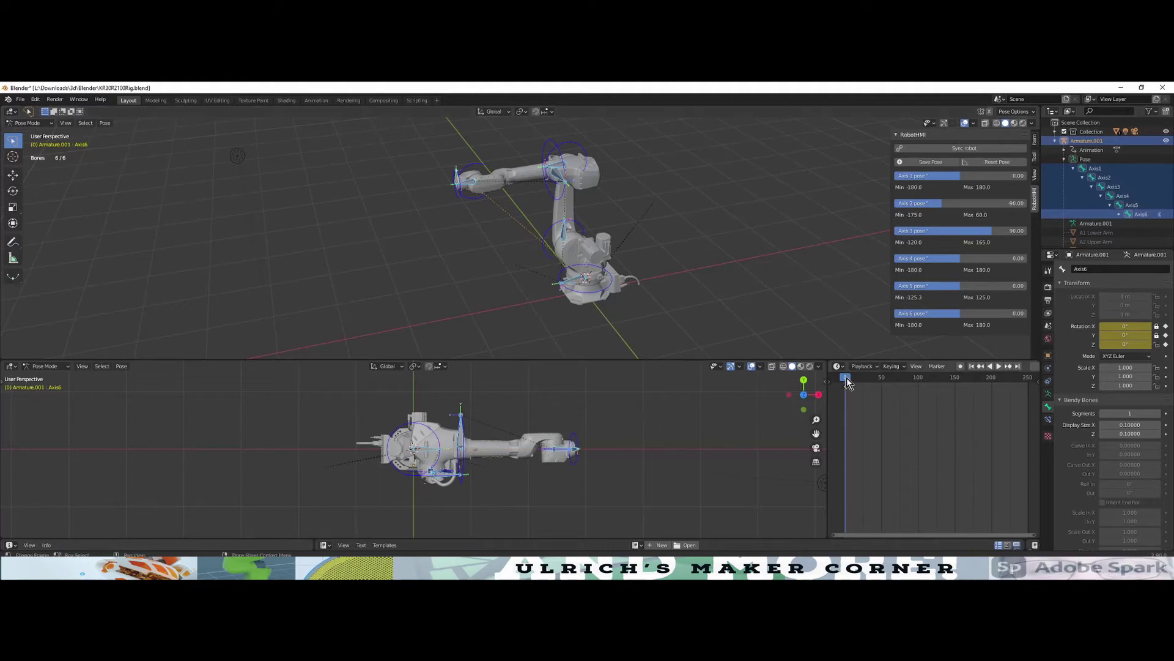
- At frame 13, rotate the wrist on axis 4 and save the pose as a keyframe
drag(846, 377, 855, 376)
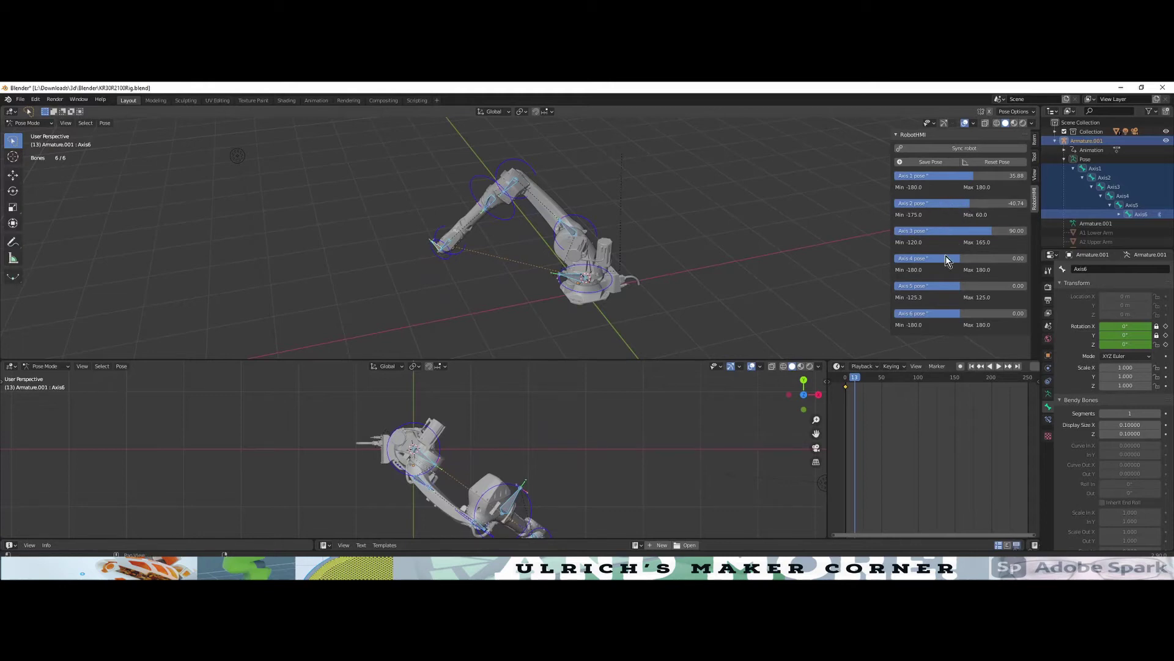
drag(950, 258, 981, 258)
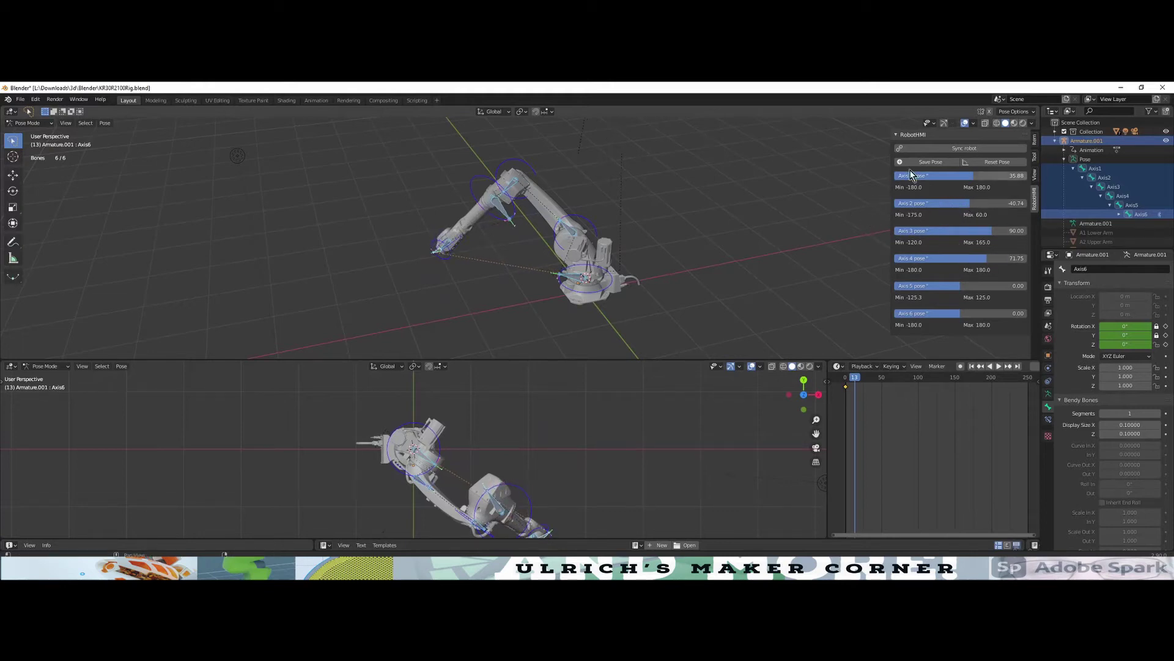
click(929, 163)
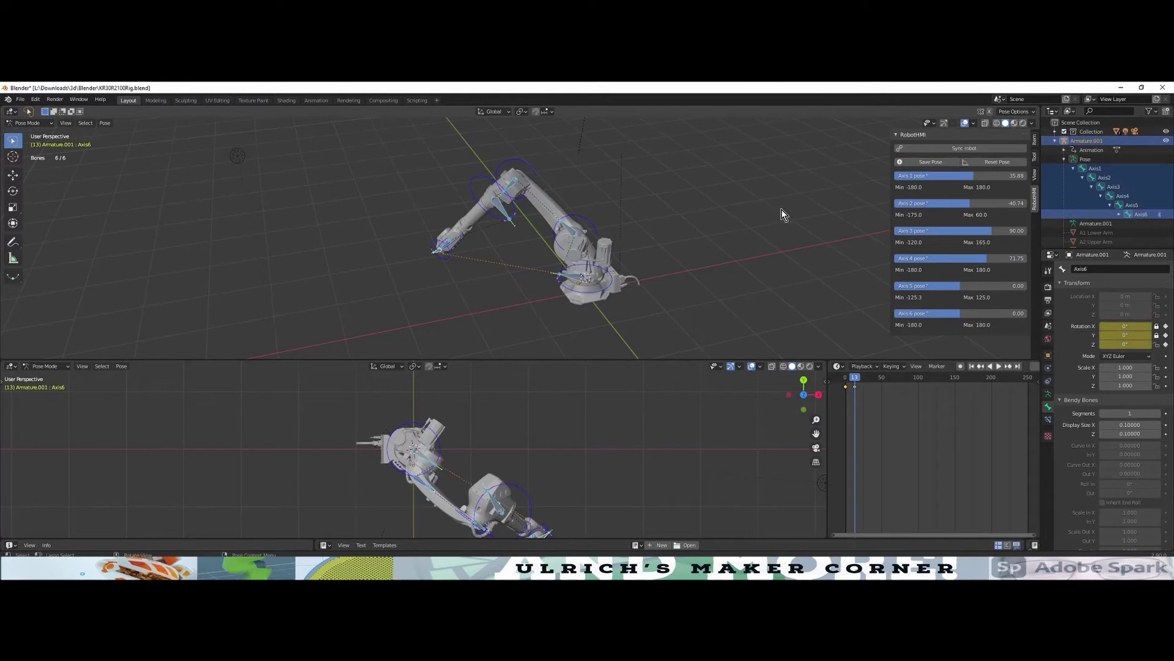
- At frame 34, twist axis 6 to about -95, raise axis 2, and save the pose
drag(855, 377, 872, 382)
drag(903, 313, 915, 283)
drag(956, 209, 931, 208)
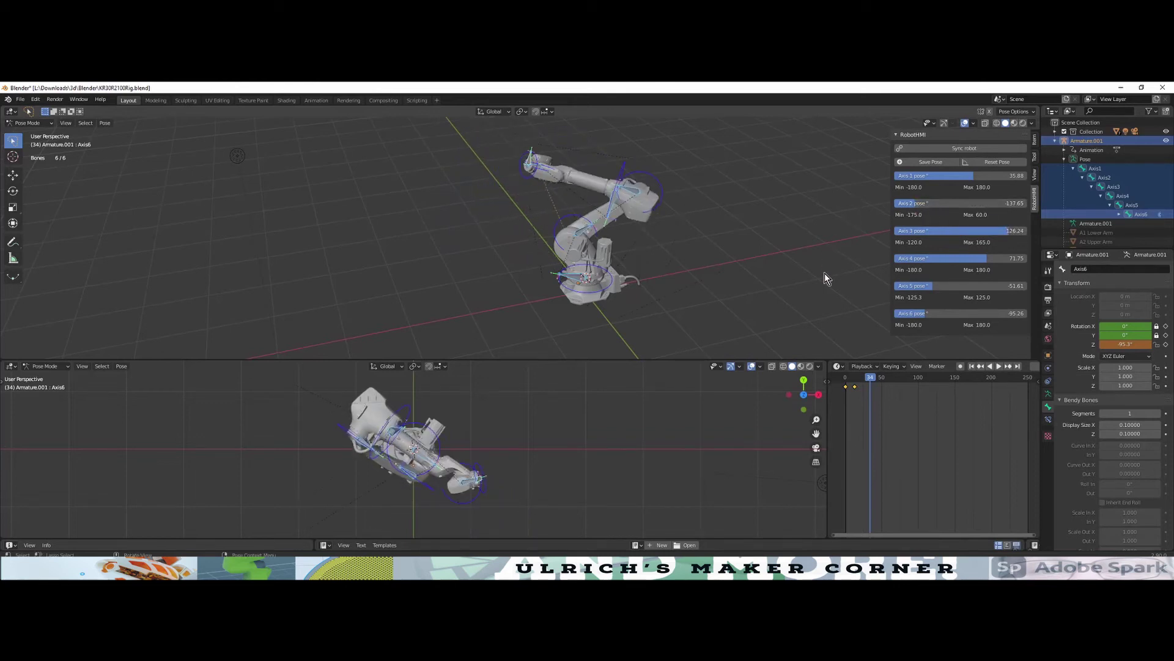
click(927, 161)
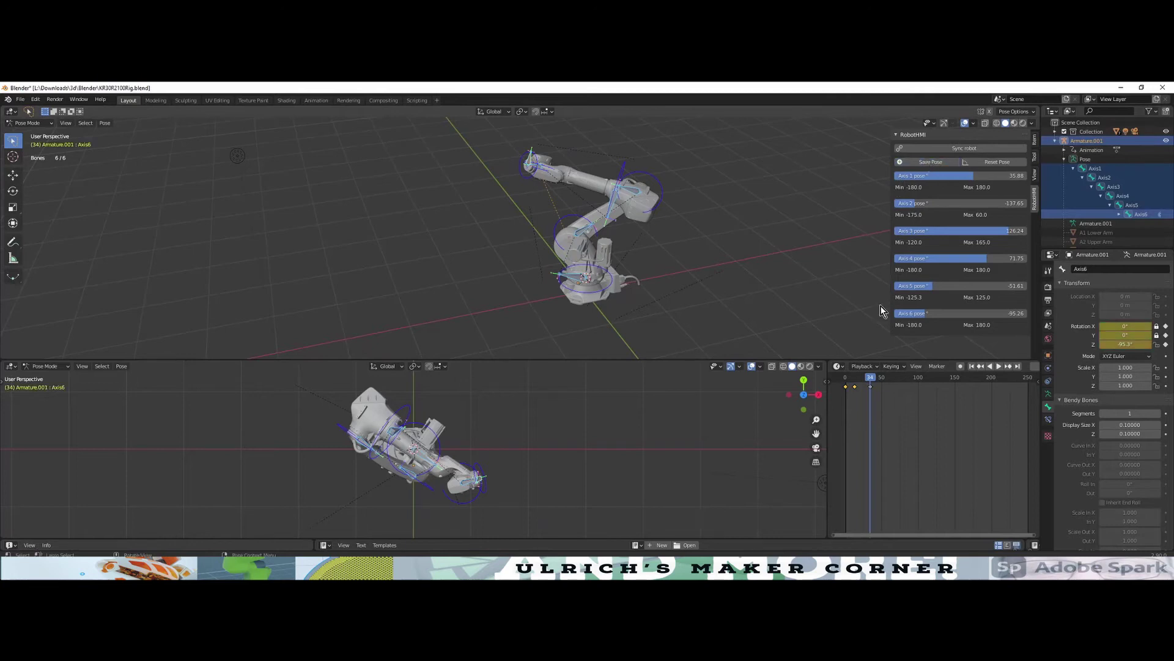
- Play to frame 52, turn the base to Axis 1 -164.54, and save that pose
key(space)
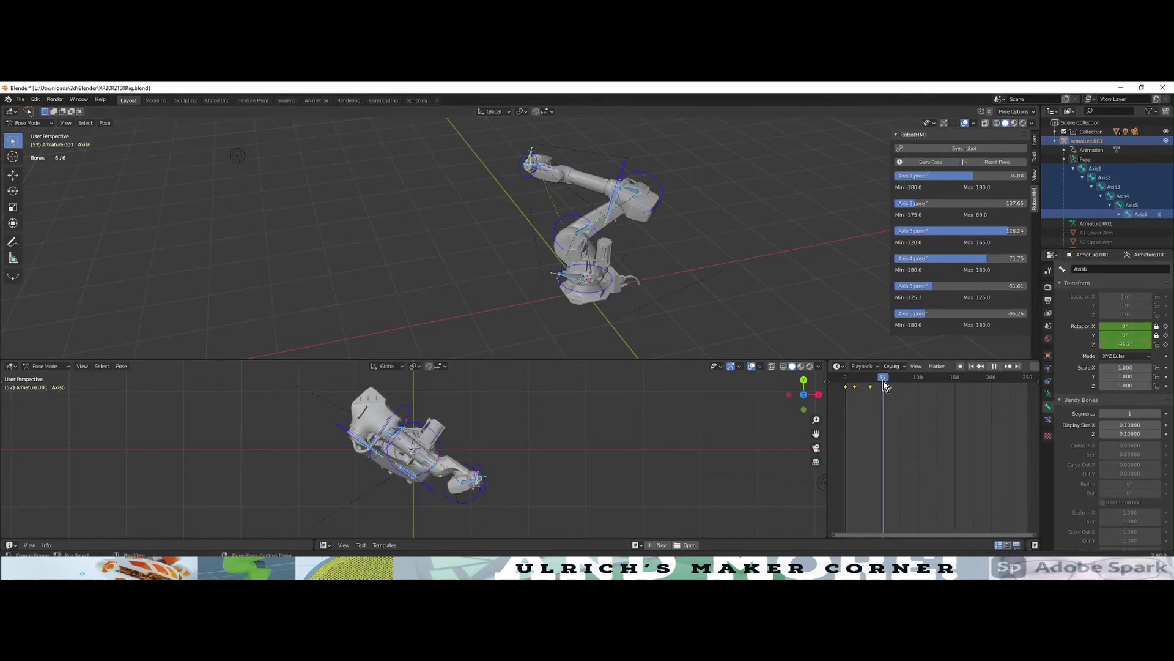
key(space)
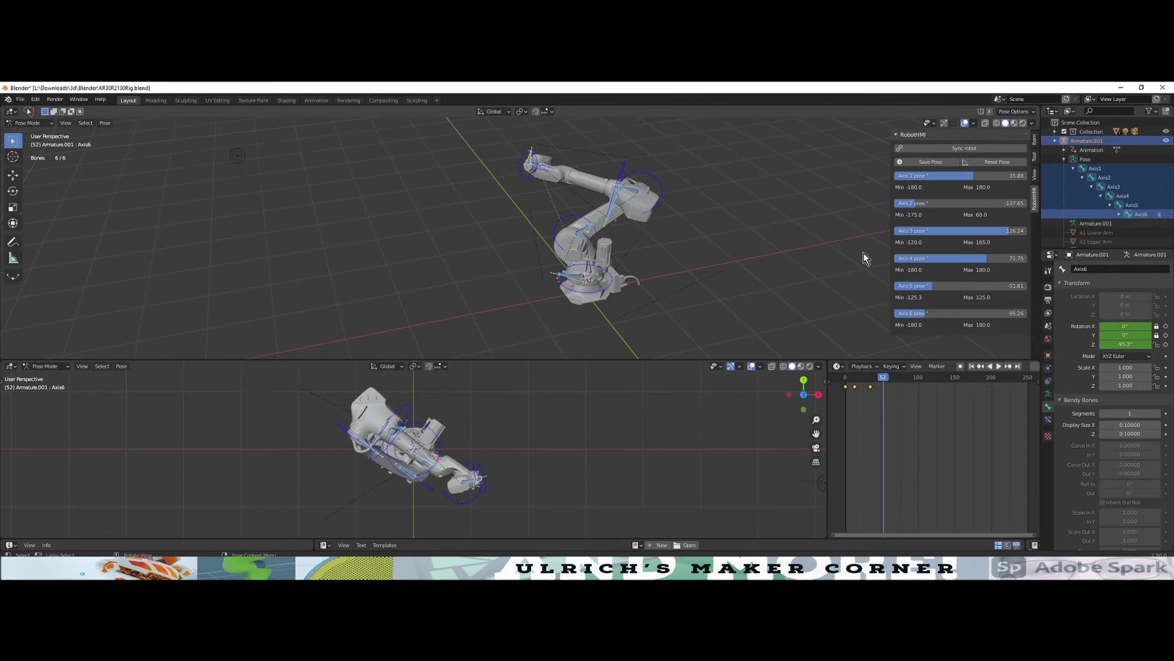
drag(974, 175, 994, 285)
click(930, 161)
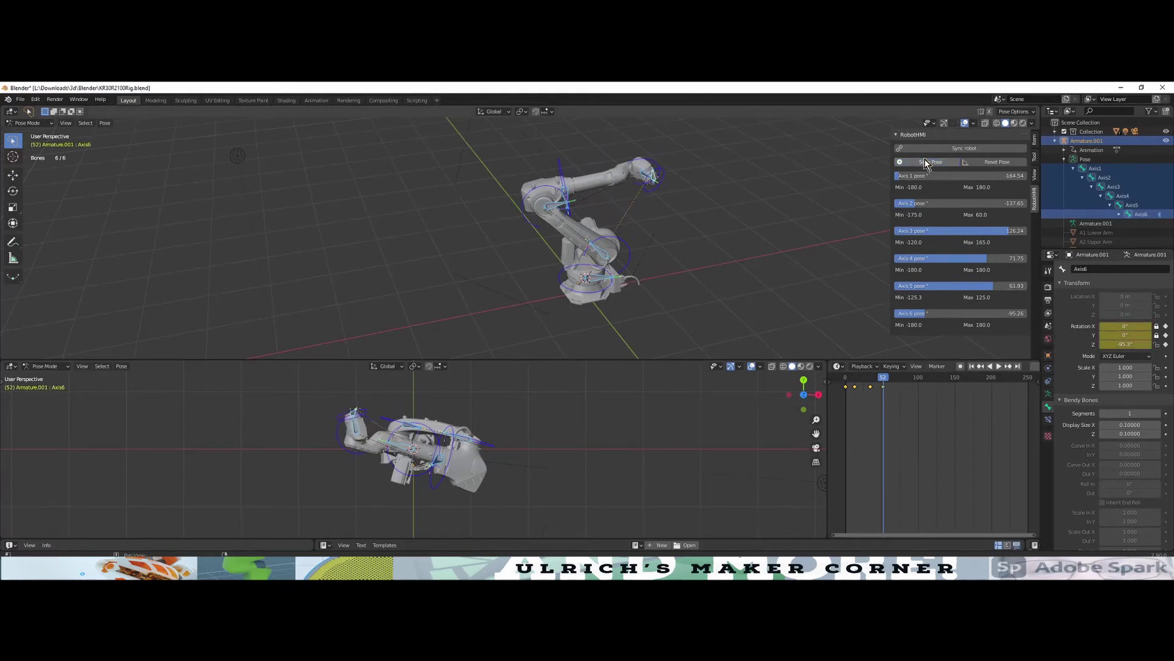
- Play the saved pose animation from the first frame, stop playback, and deselect the bones
click(972, 366)
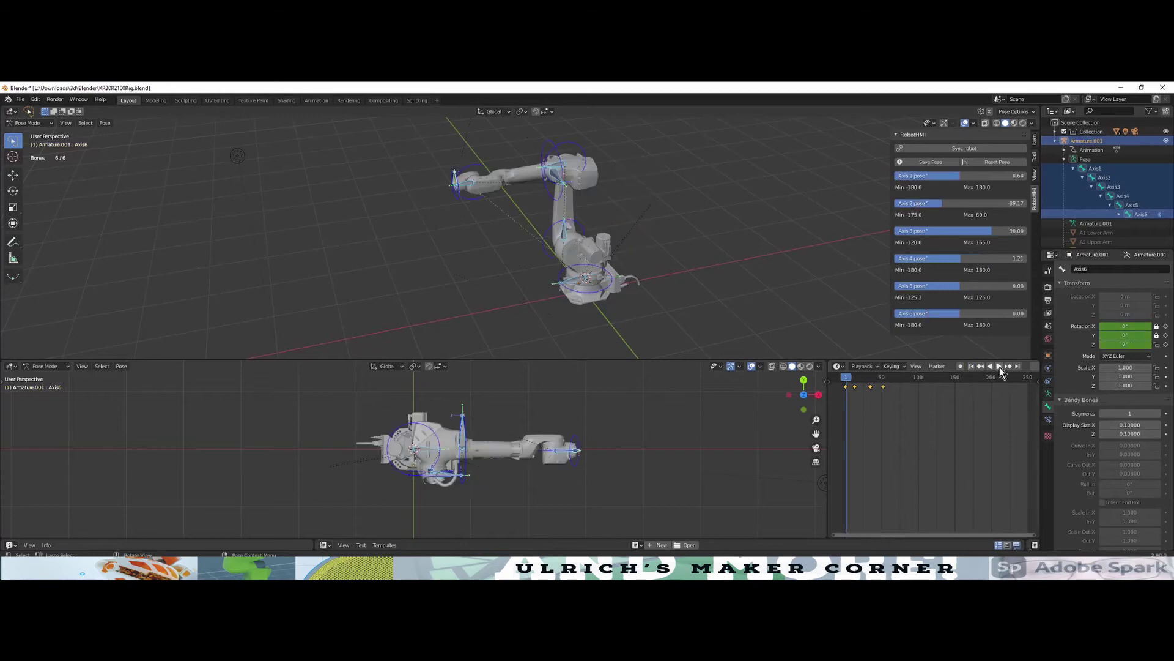
click(1000, 367)
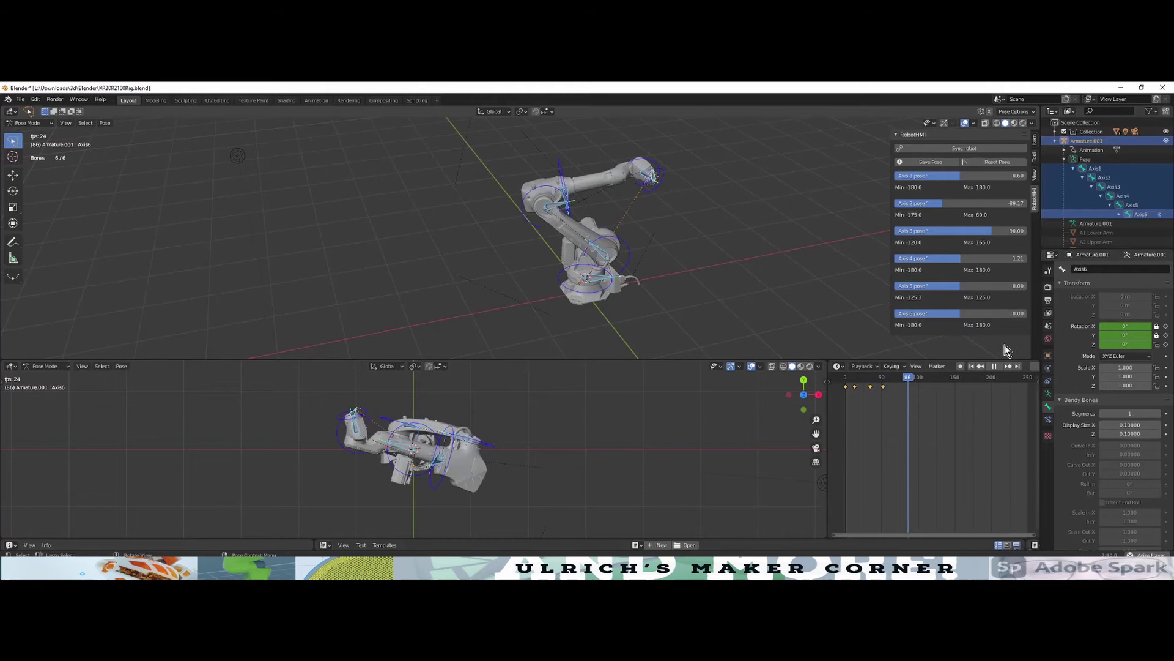
click(974, 369)
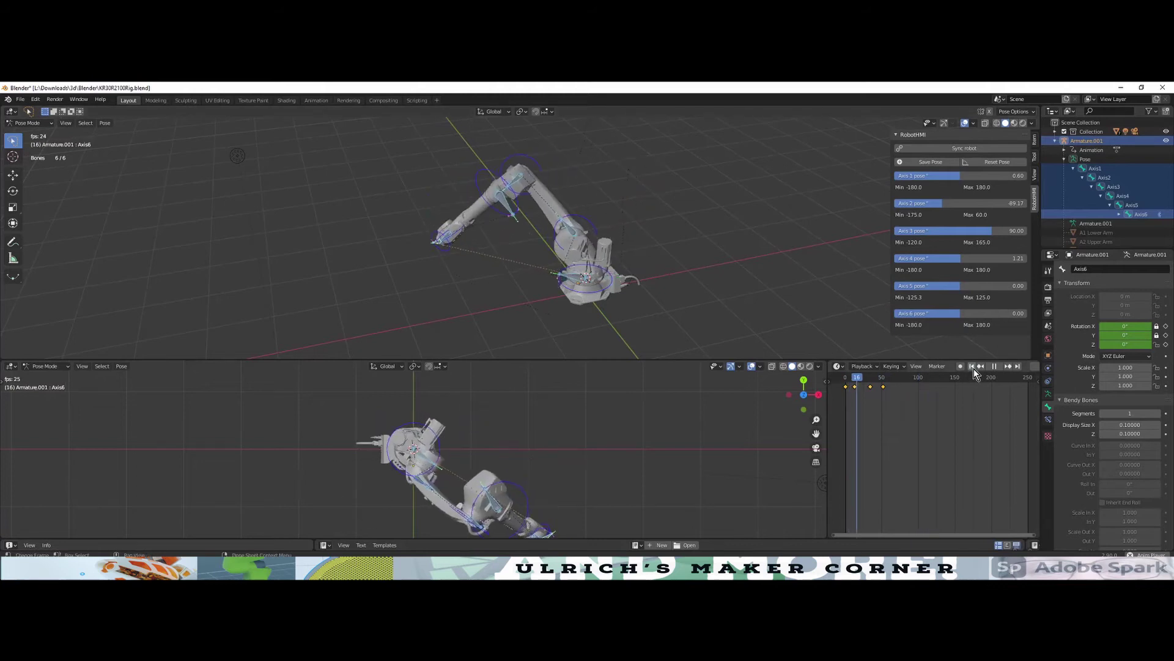
click(974, 368)
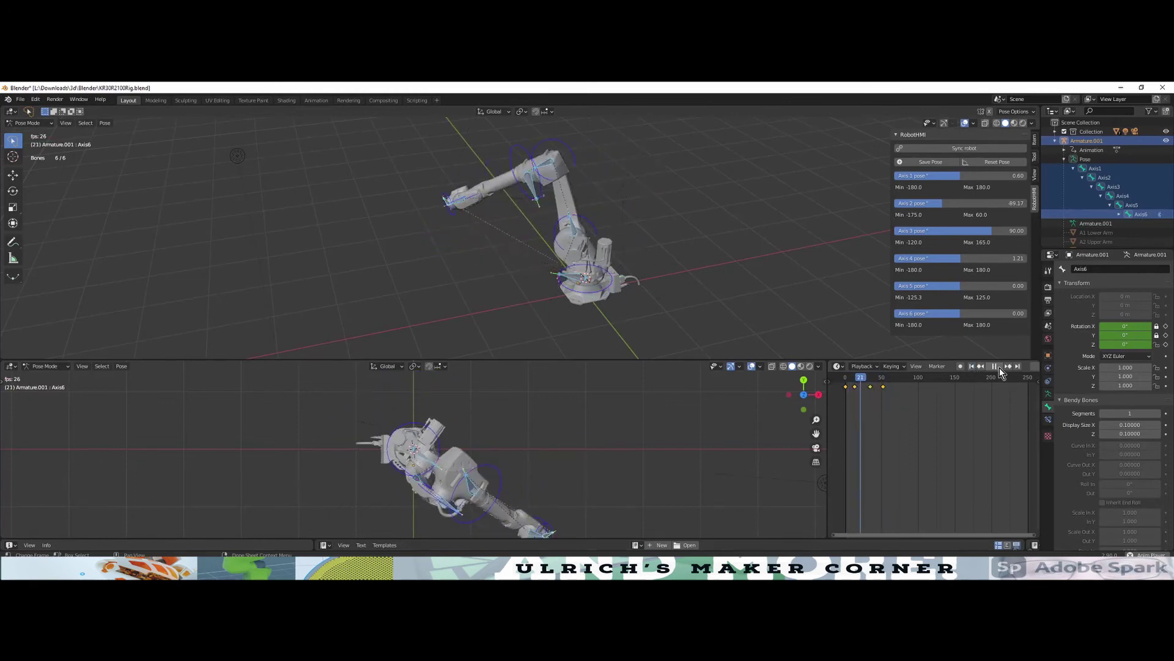
click(995, 367)
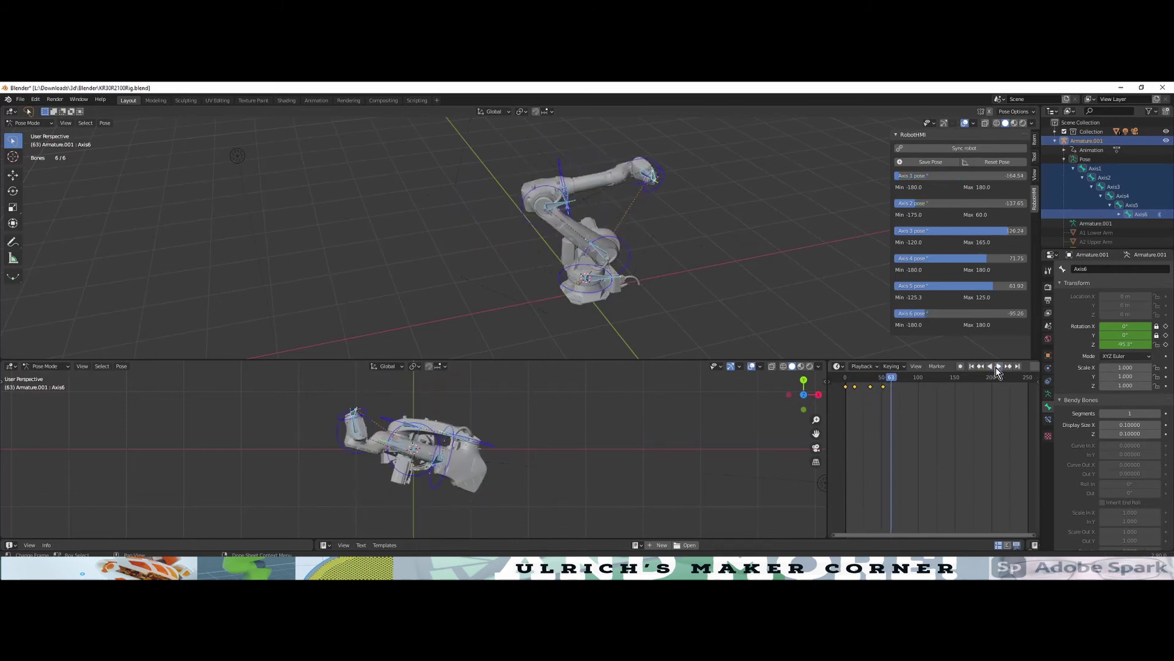
key(ctrl+z)
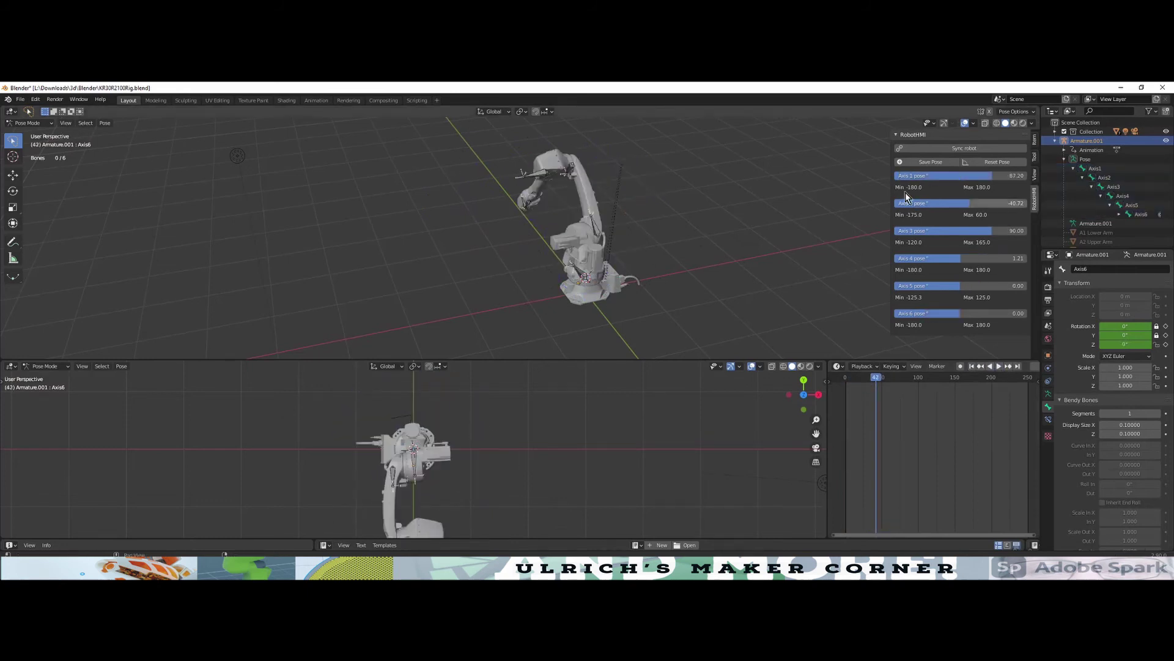
- Reset the robot to its home pose and raise the arm on axis 2
click(996, 161)
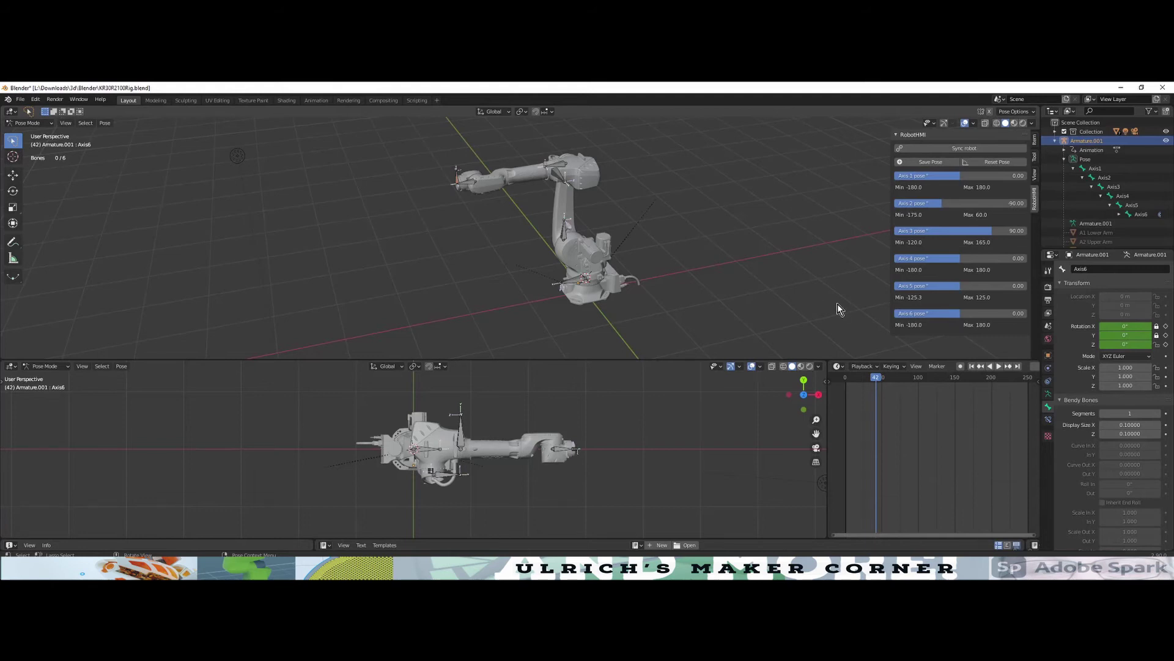
drag(935, 203, 975, 220)
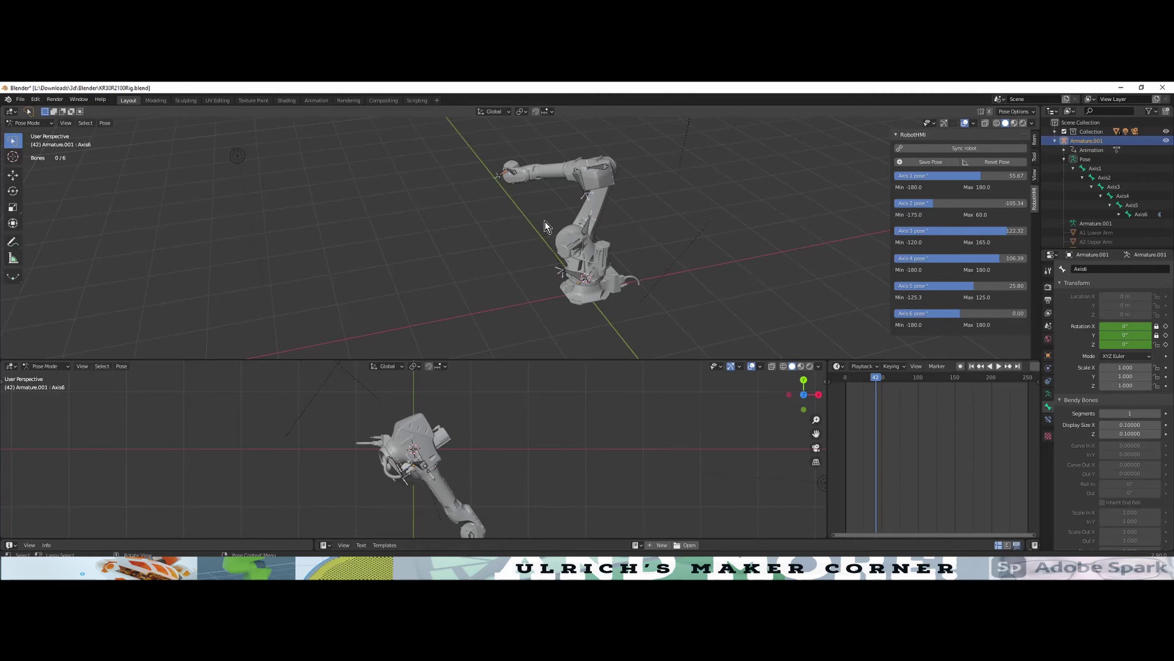
- Move the Axis6 wrist bone along X, Y and Z, lowering the arm's end
click(508, 173)
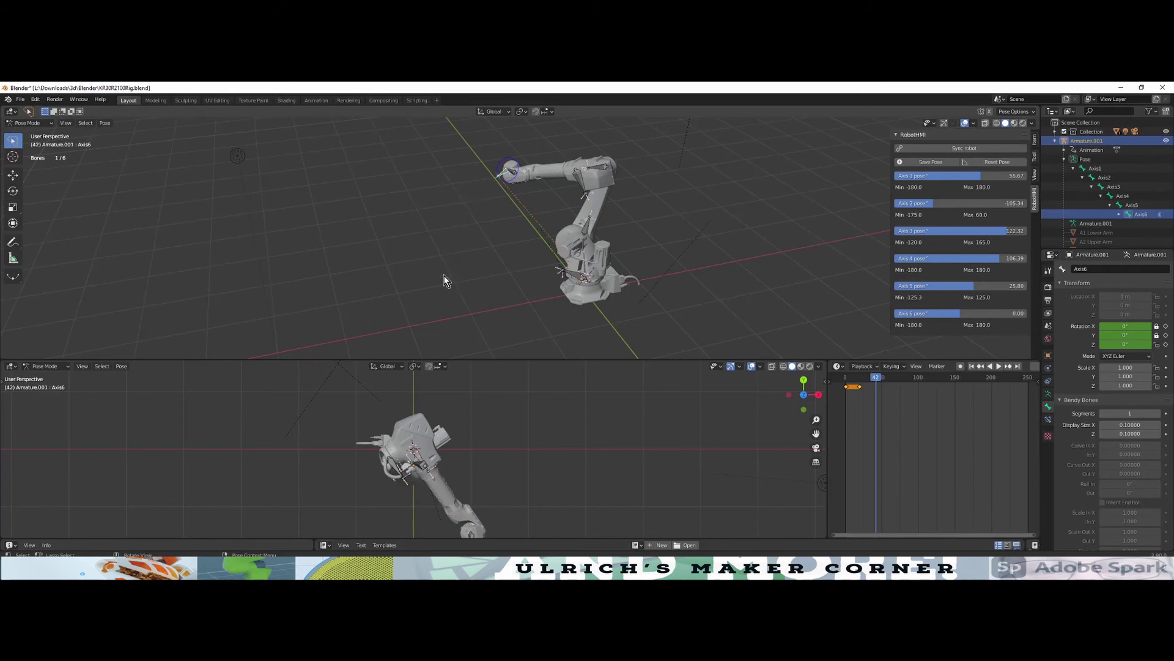
key(g)
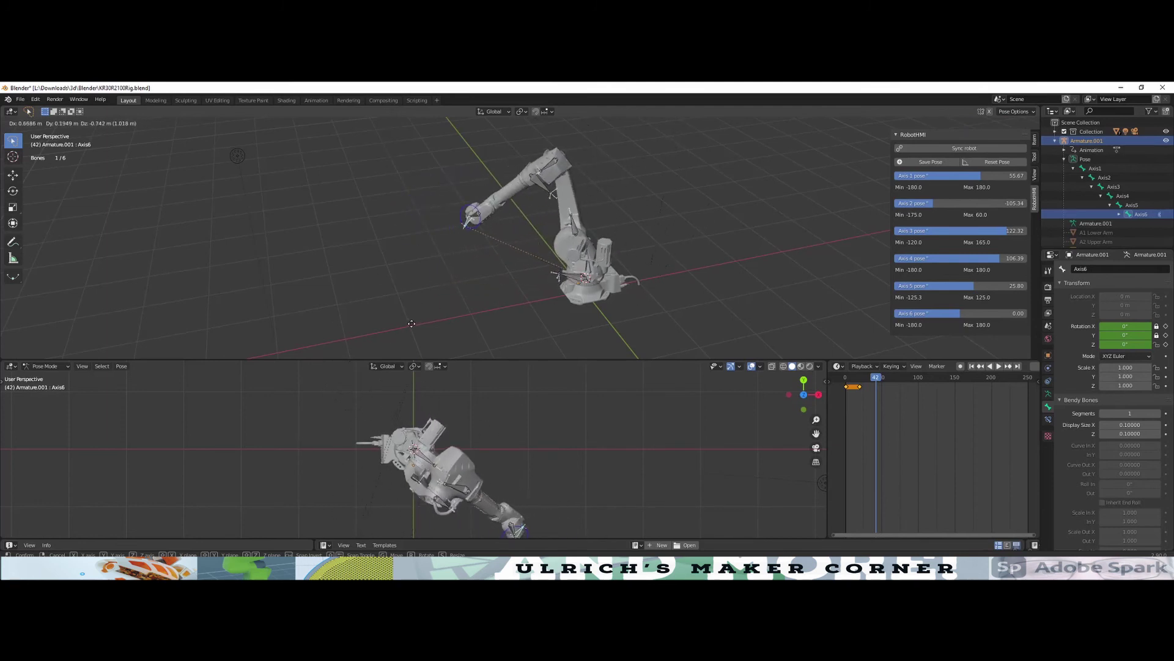
key(x)
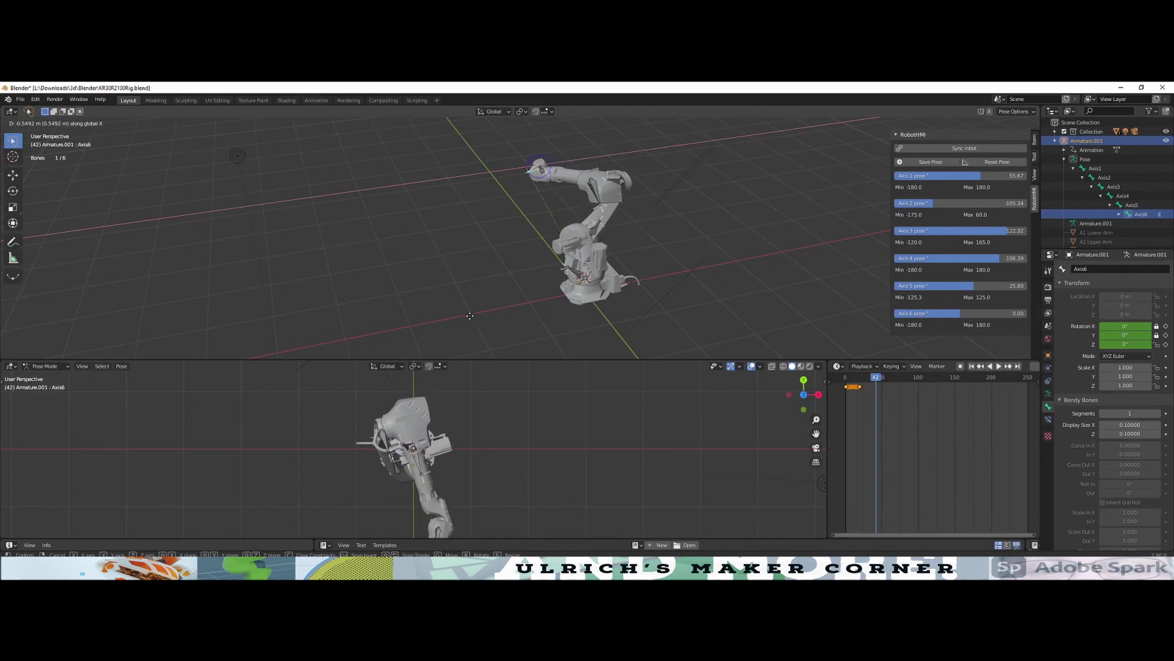
key(y)
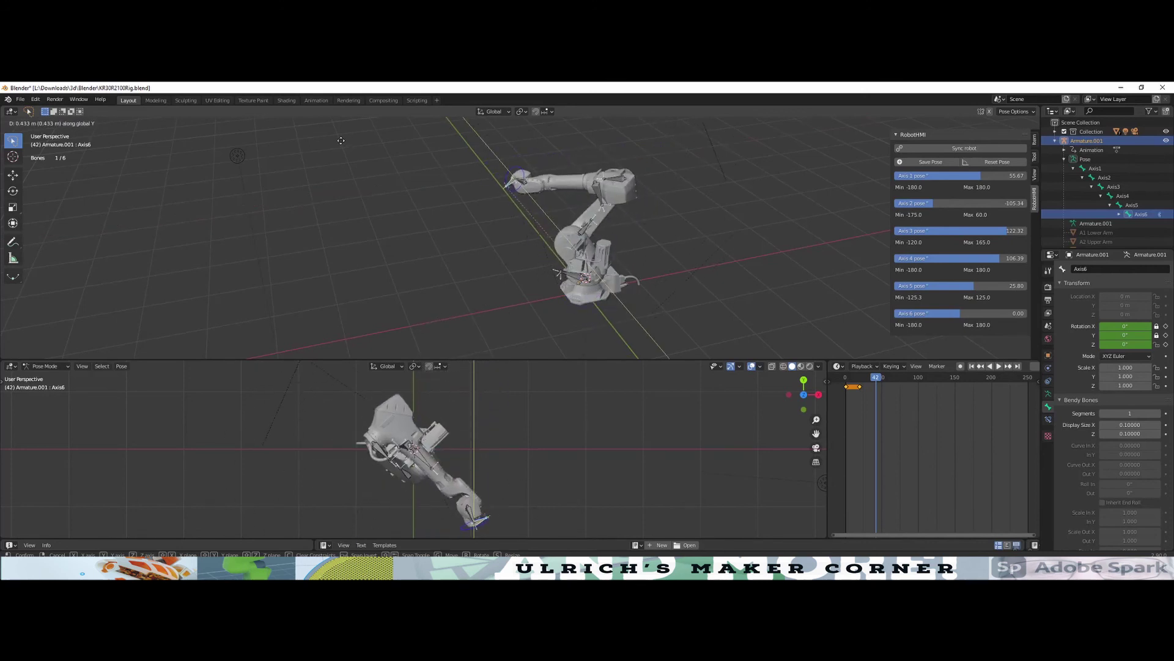
key(z)
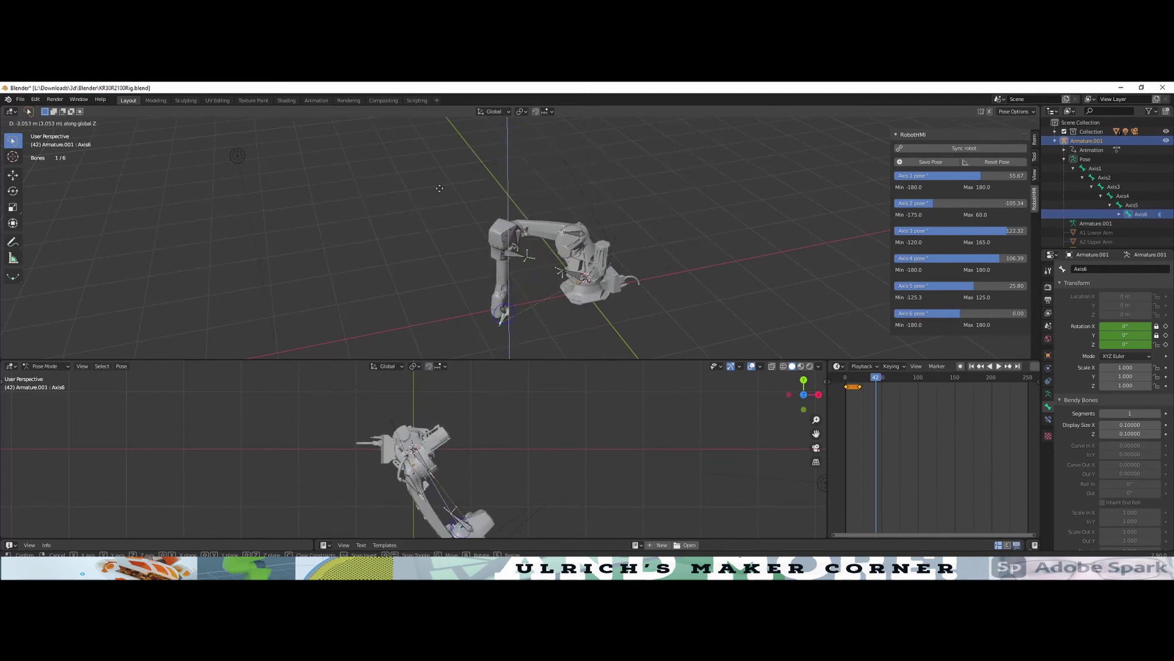
key(Return)
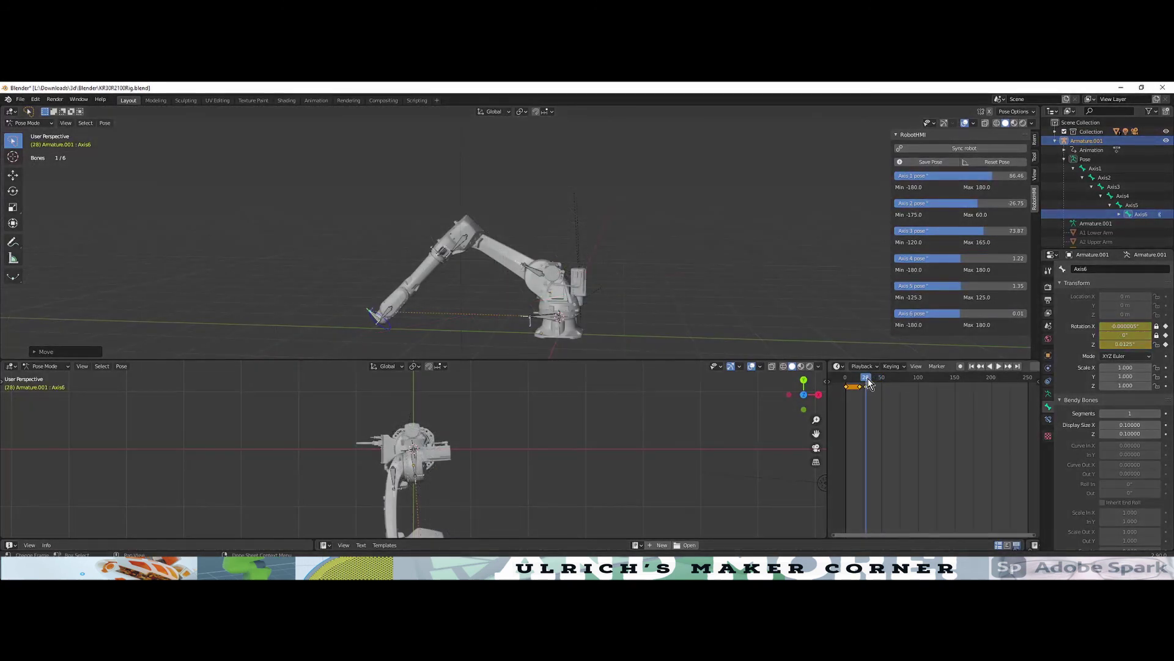
- At frame 39, reposition the arm's end and save the pose as a keyframe
drag(867, 386, 874, 385)
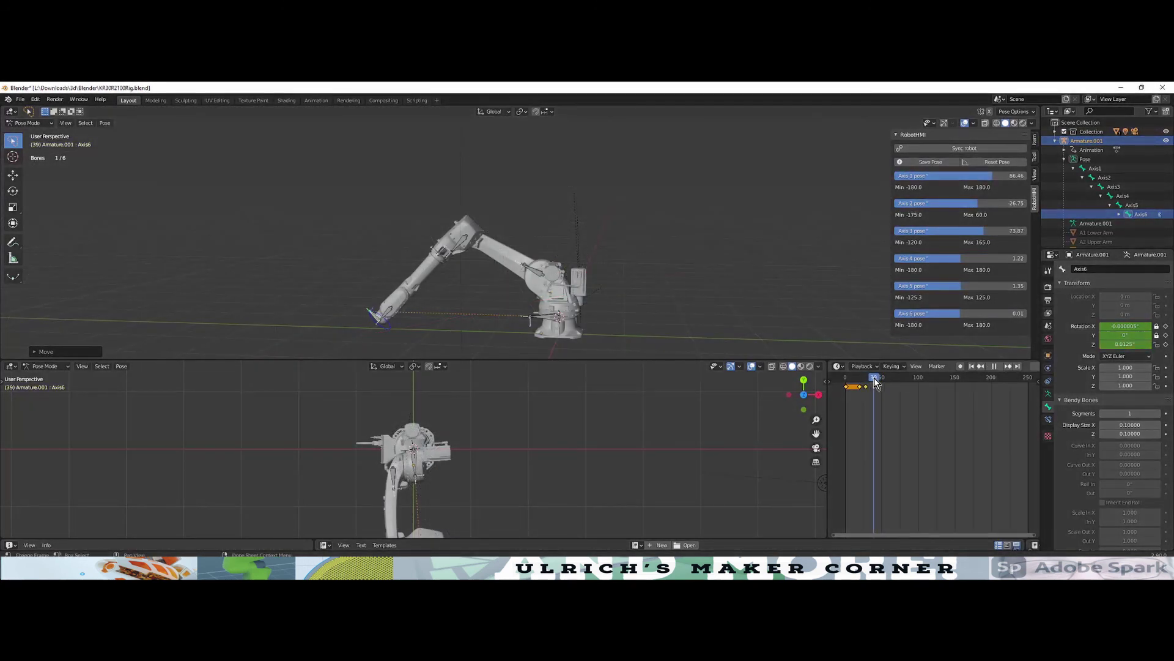
key(g)
click(418, 298)
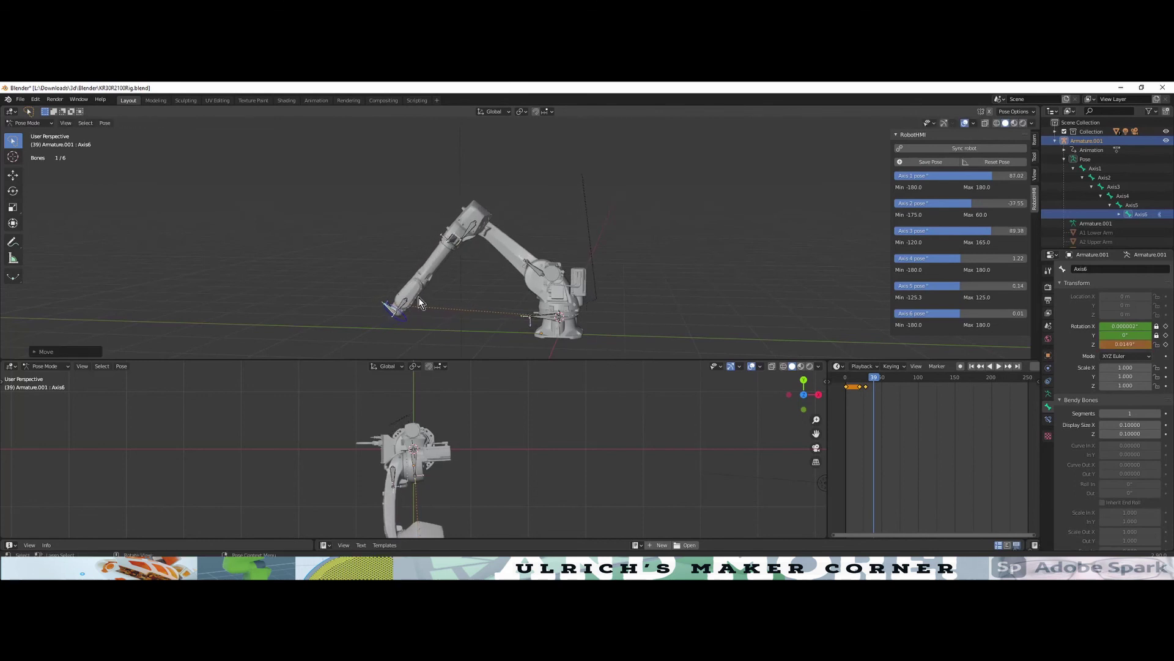
click(930, 163)
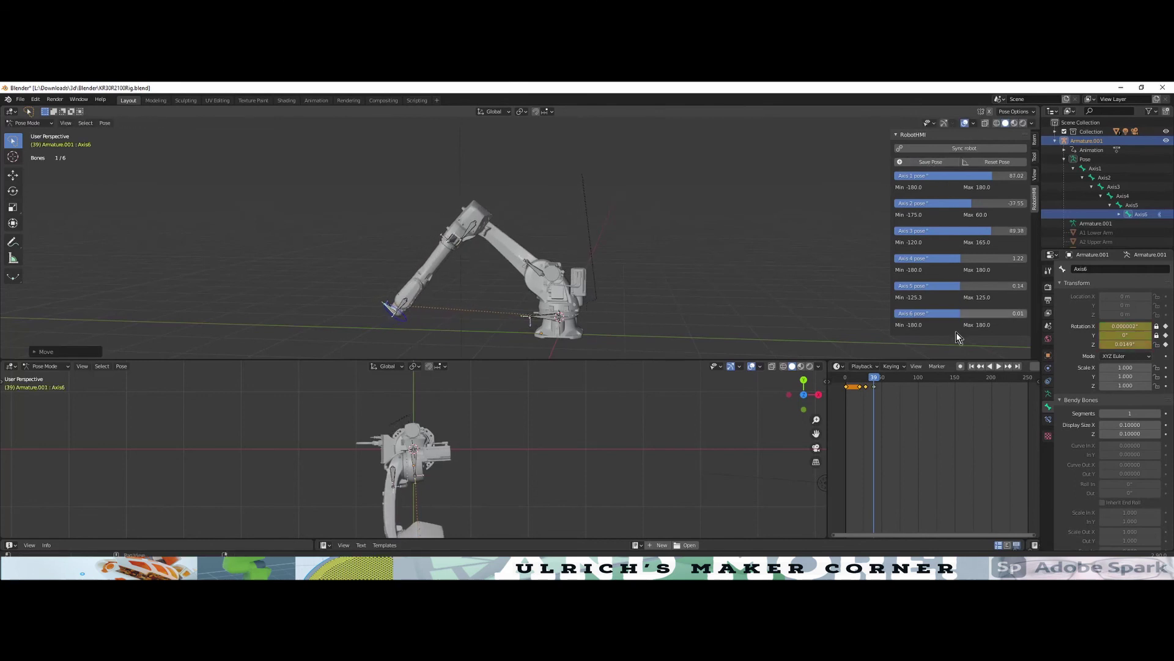